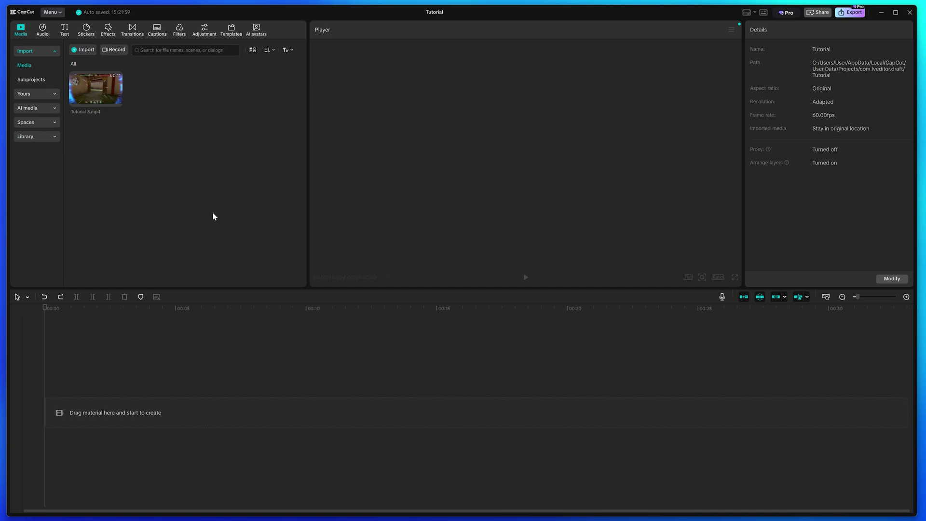
# - Drag the Tutorial 3.mp4 gameplay clip from Media onto the timeline track
pyautogui.moveTo(96, 88); pyautogui.dragTo(102, 369)
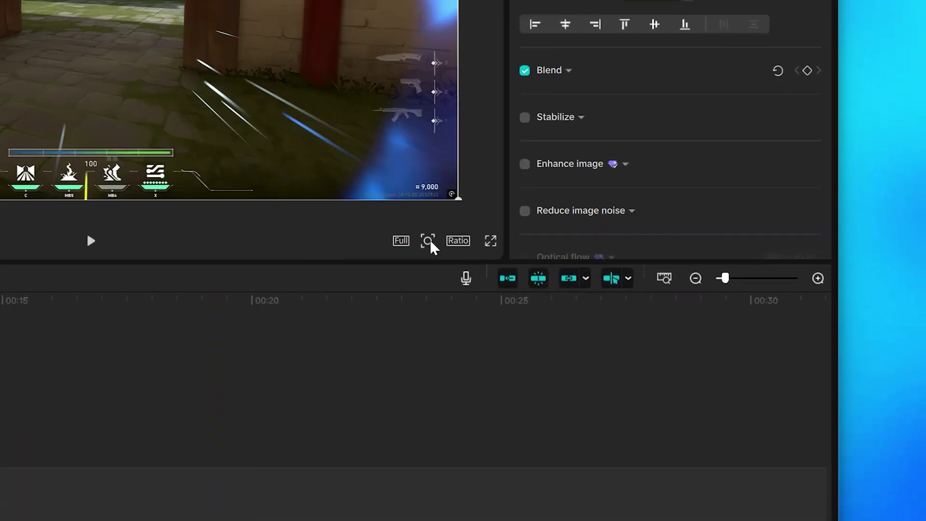
# - Choose a custom 3840×2160 project resolution and keep the frame rate at 60.00 fps
pyautogui.click(456, 240)
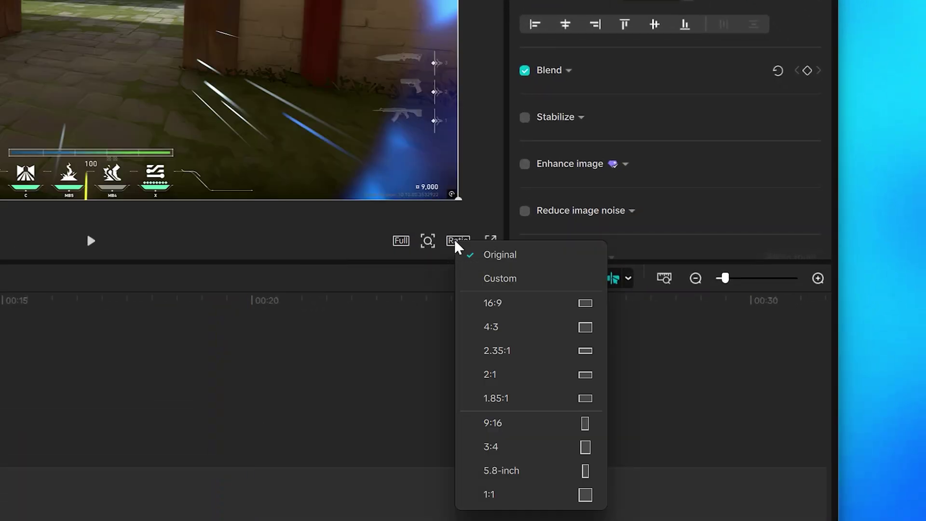
pyautogui.click(512, 279)
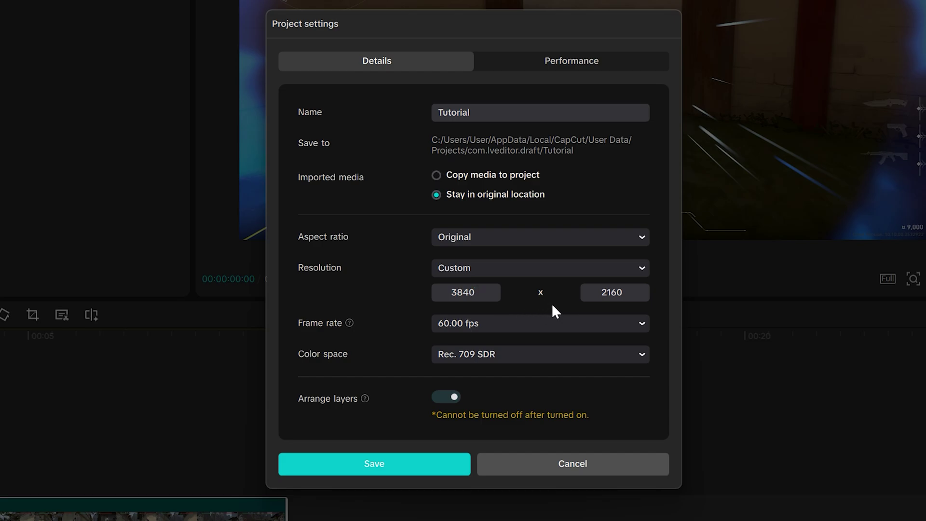
pyautogui.click(528, 323)
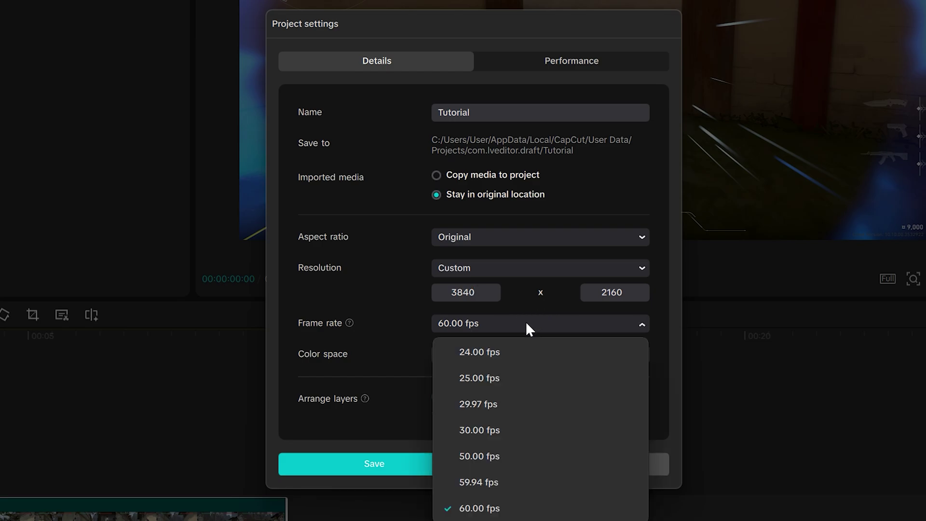
pyautogui.click(490, 509)
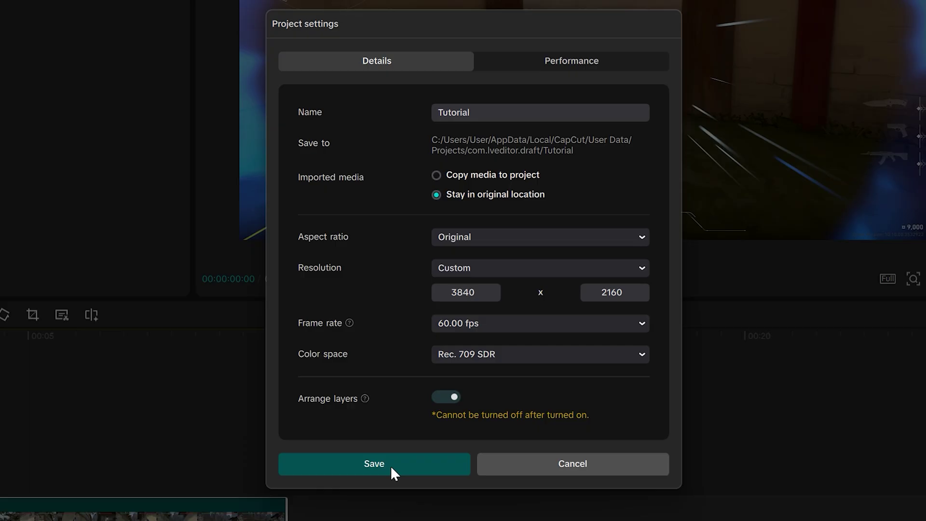
# - Save the project settings, then enable motion blur with blur 27 and blend 80
pyautogui.click(373, 463)
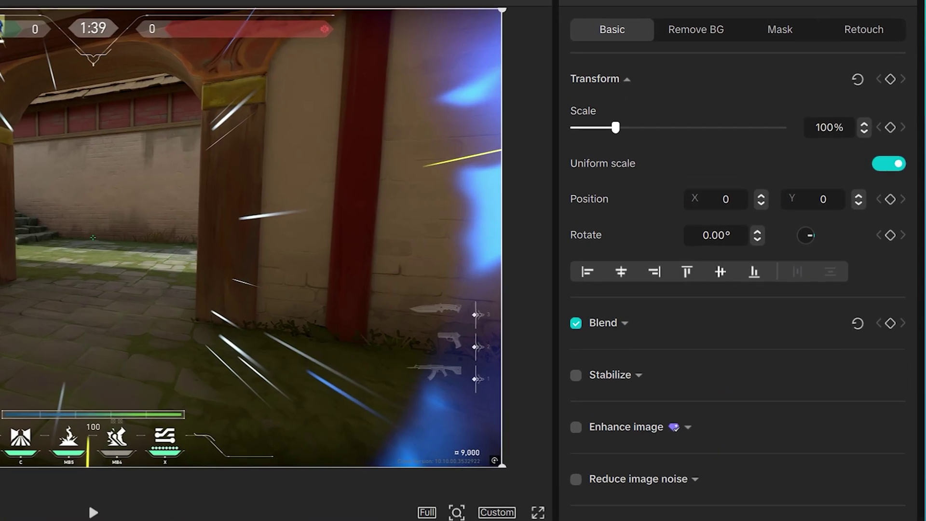
pyautogui.scroll(-8, 696, 262)
pyautogui.scroll(-3, 696, 262)
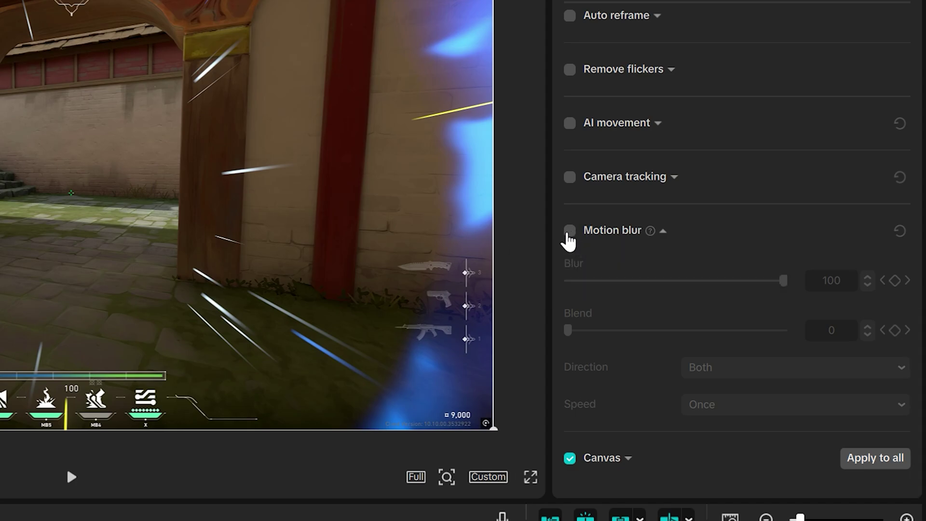
pyautogui.click(569, 230)
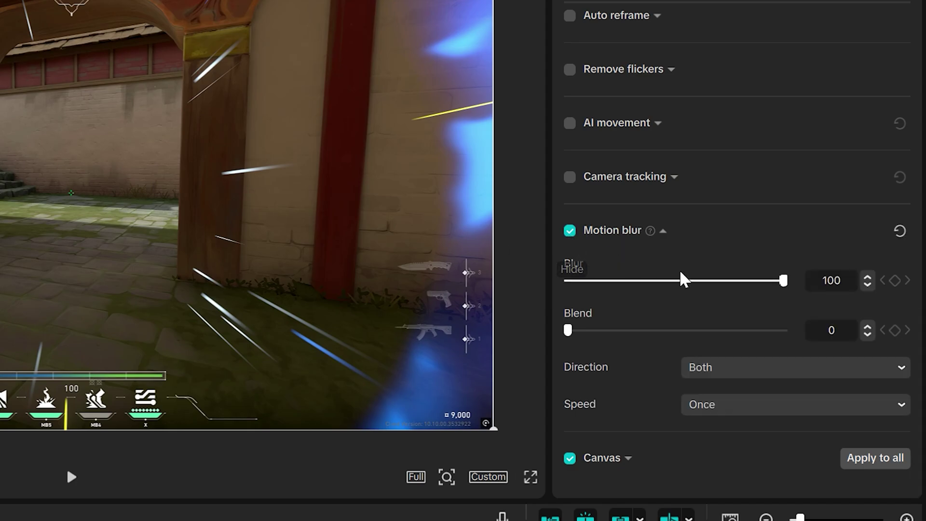
pyautogui.click(832, 281)
pyautogui.doubleClick(836, 280)
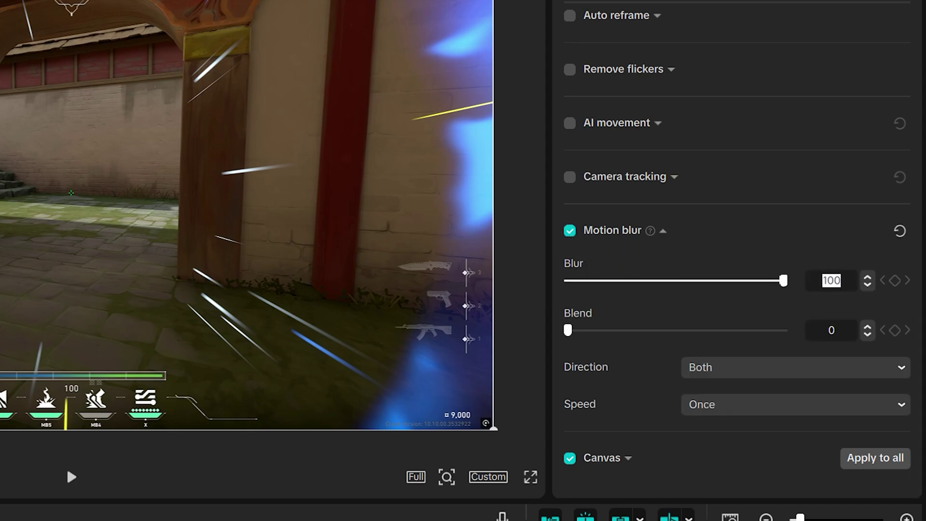
pyautogui.write('27')
pyautogui.press('Return')
pyautogui.doubleClick(832, 329)
pyautogui.write('8')
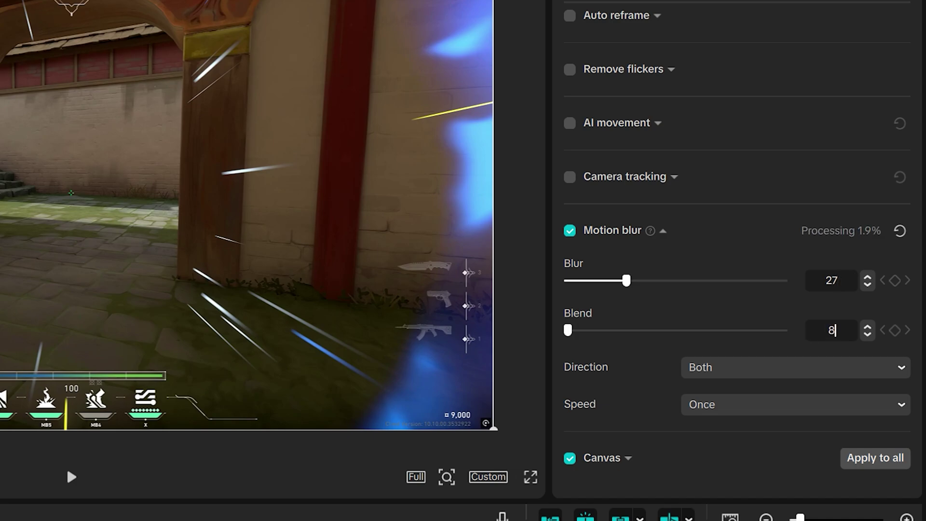
pyautogui.write('0')
pyautogui.press('Return')
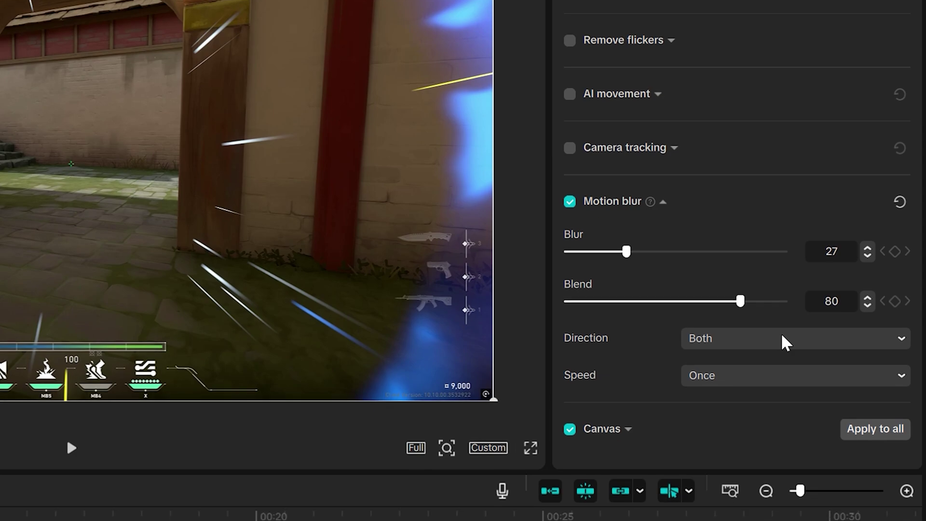
# - Keep motion blur direction on Both and set its speed to Twice
pyautogui.click(786, 326)
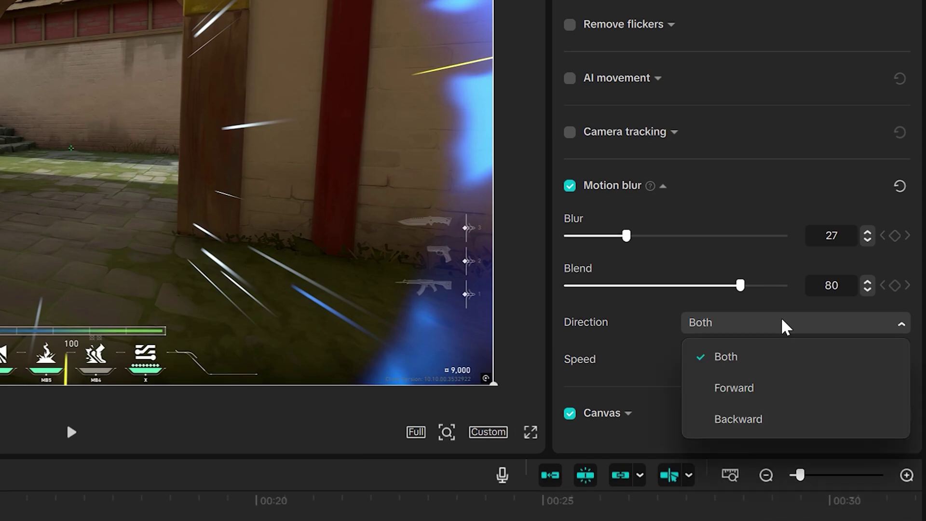
pyautogui.click(771, 357)
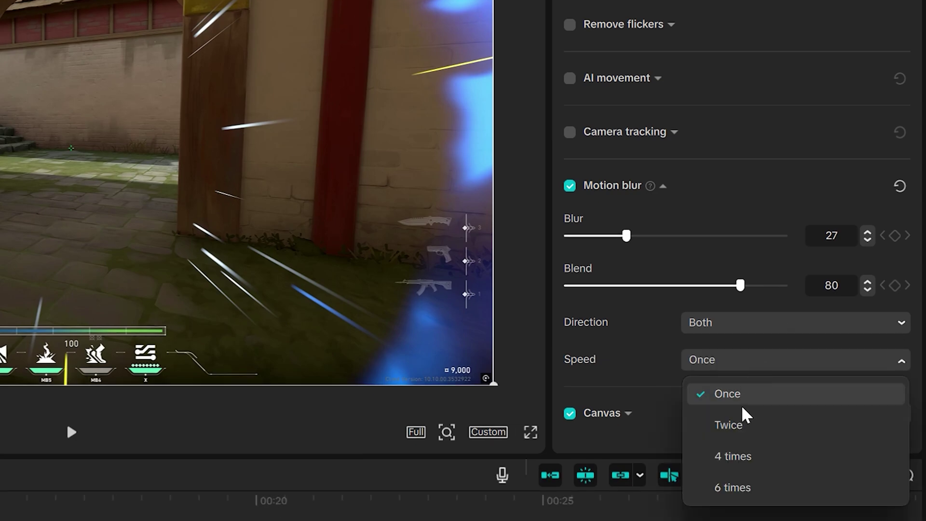
pyautogui.click(745, 427)
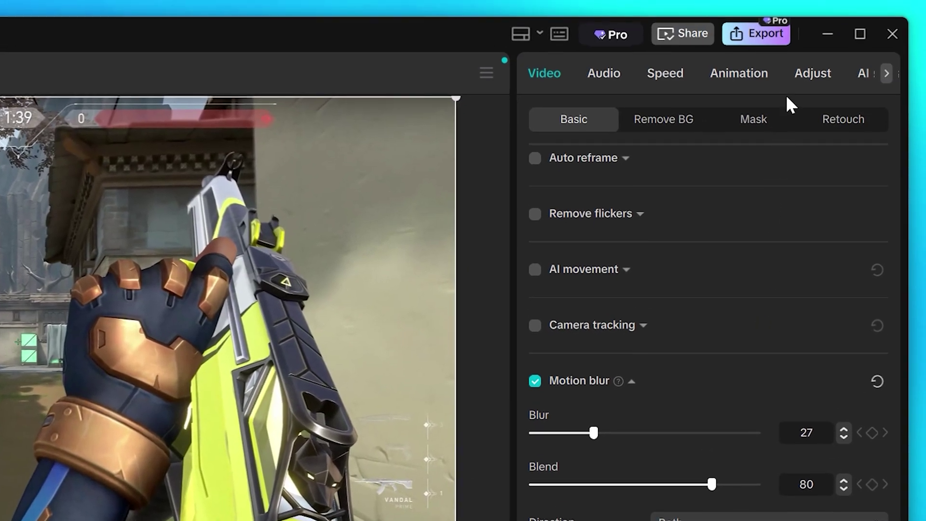
# - In the Adjust tab, clear the old saturation value to enter 18
pyautogui.click(807, 85)
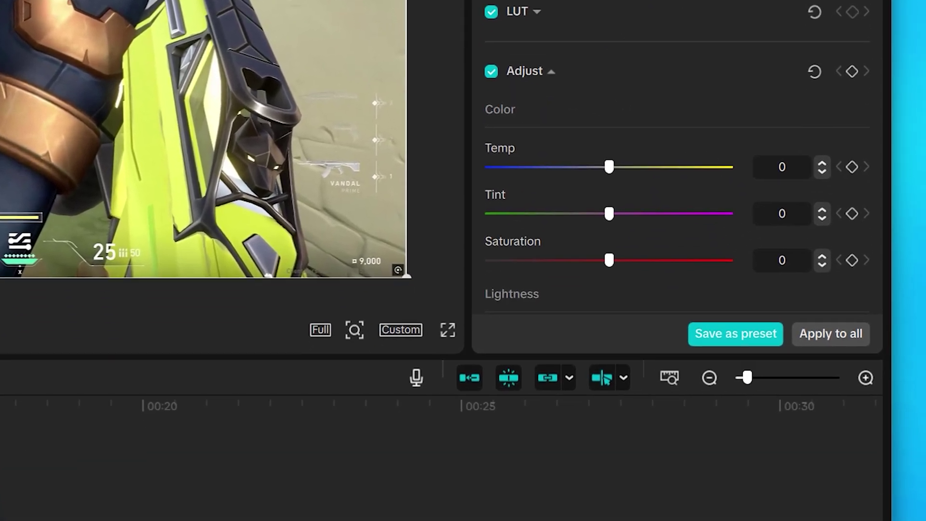
pyautogui.click(798, 348)
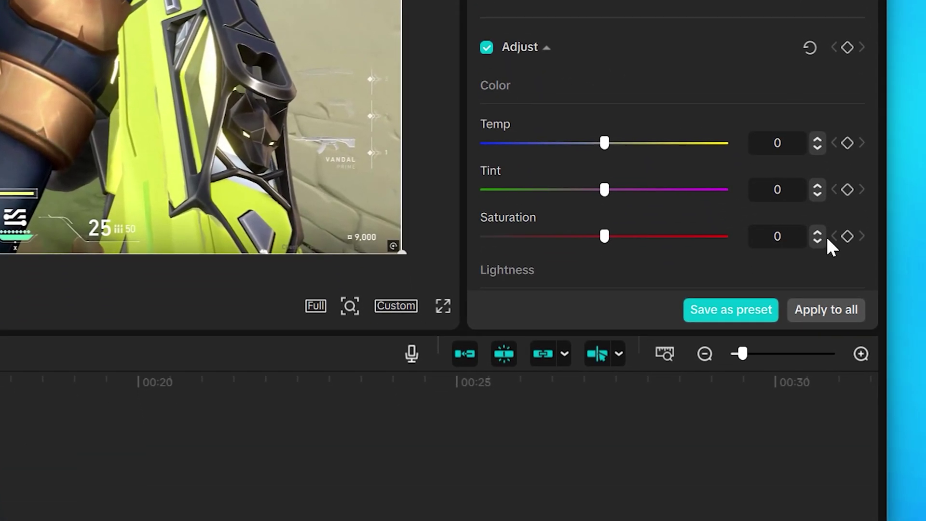
pyautogui.press('BackSpace')
pyautogui.write('18')
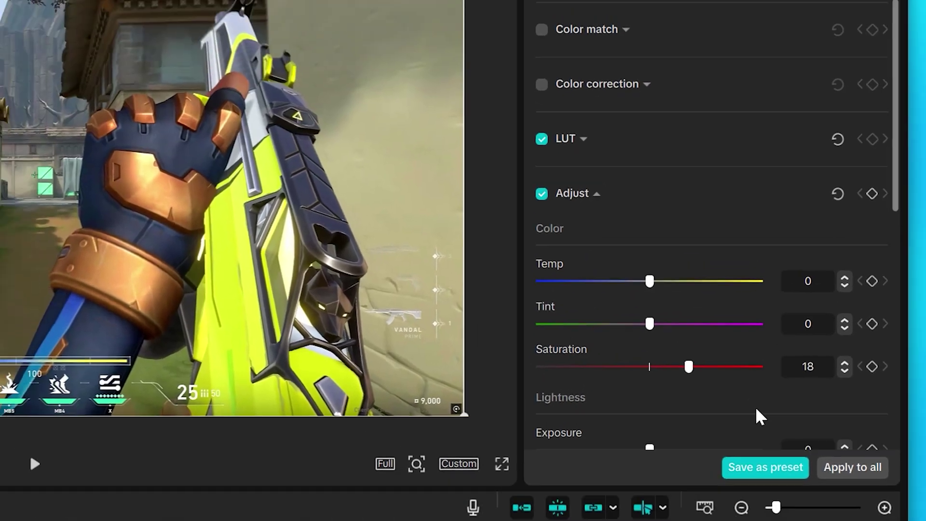
pyautogui.scroll(-4, 752, 362)
pyautogui.scroll(-1, 738, 333)
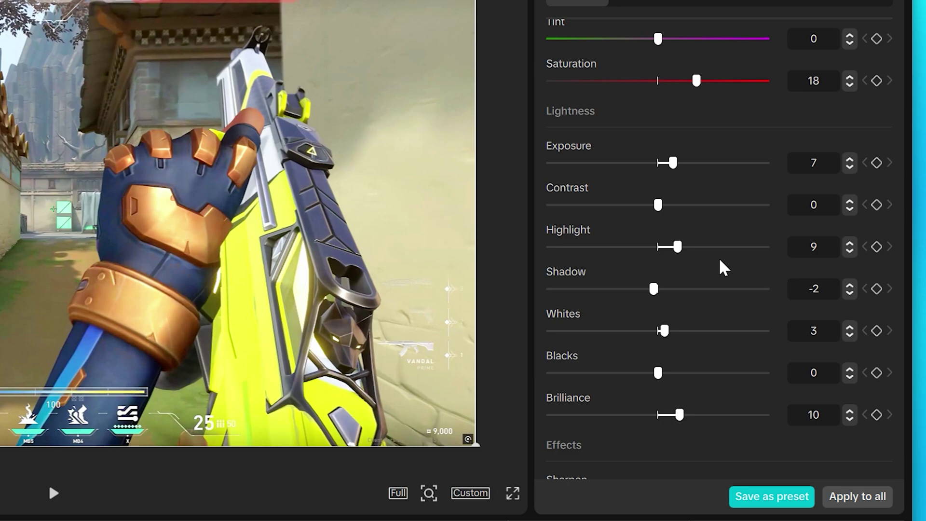
pyautogui.scroll(-3, 723, 267)
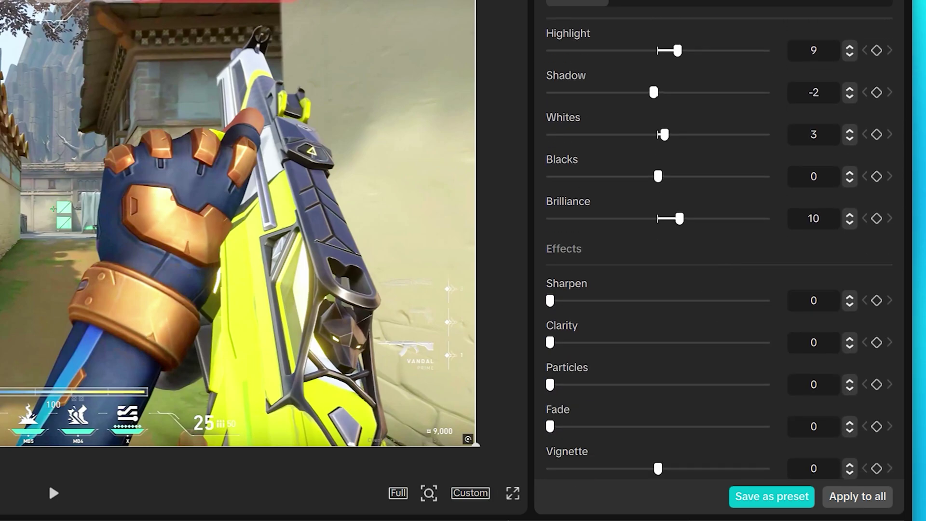
# - Set both Sharpen and Clarity to 20 in the Adjust effects
pyautogui.click(813, 300)
pyautogui.write('20')
pyautogui.click(813, 342)
pyautogui.write('20')
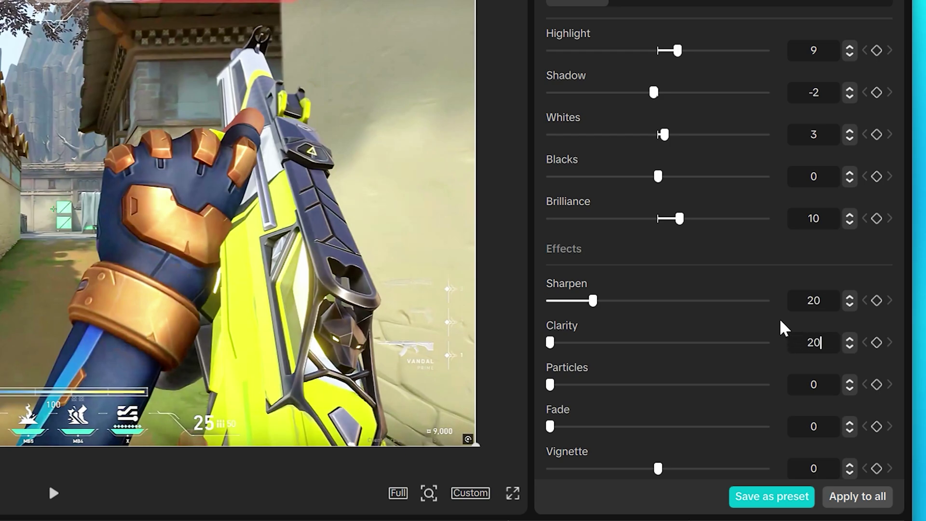
pyautogui.press('Return')
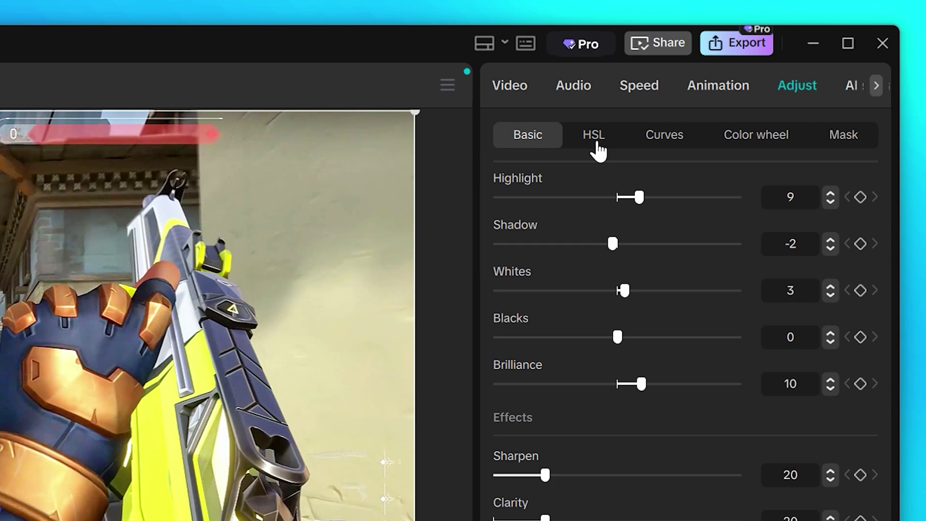
# - In HSL, select green and set hue 21, saturation 21, brightness 25
pyautogui.click(594, 137)
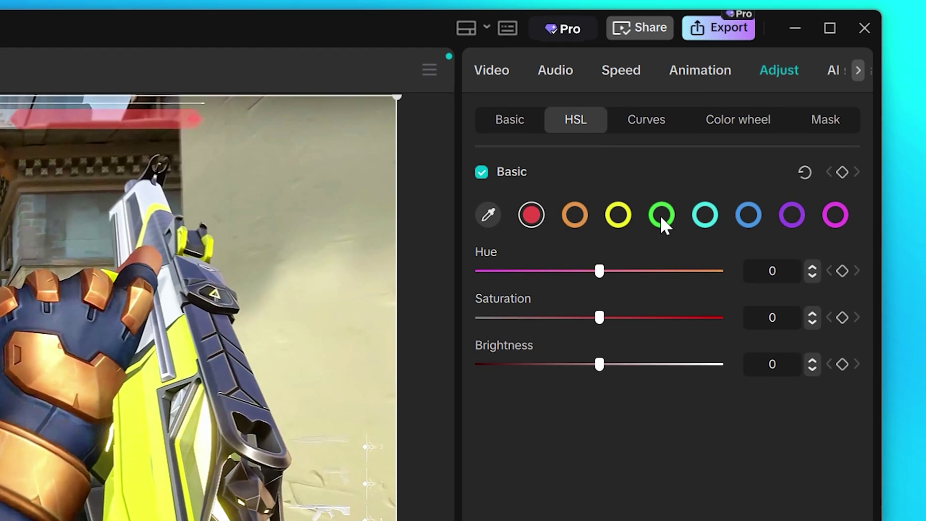
pyautogui.click(661, 215)
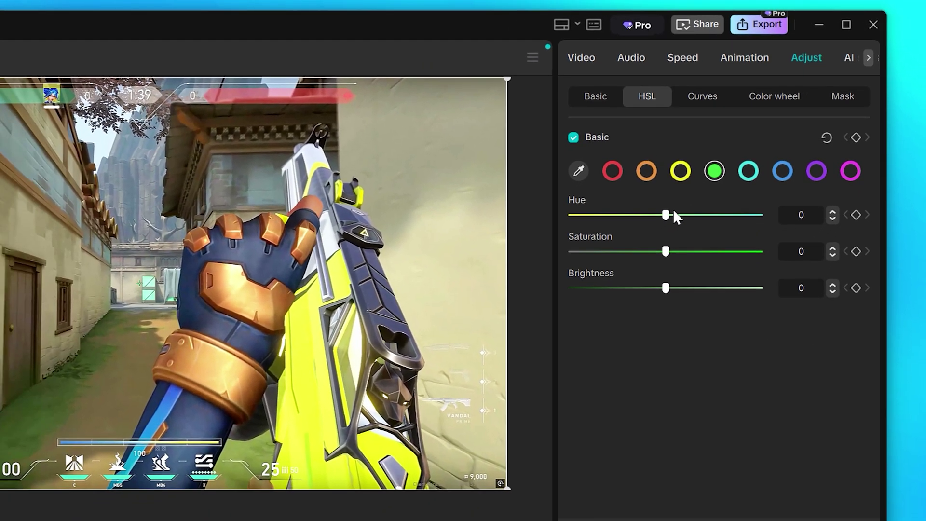
pyautogui.moveTo(666, 214)
pyautogui.mouseDown()
pyautogui.moveTo(648, 215)
pyautogui.moveTo(684, 215)
pyautogui.mouseUp()
pyautogui.moveTo(666, 251); pyautogui.dragTo(685, 251)
pyautogui.moveTo(666, 288); pyautogui.dragTo(673, 288)
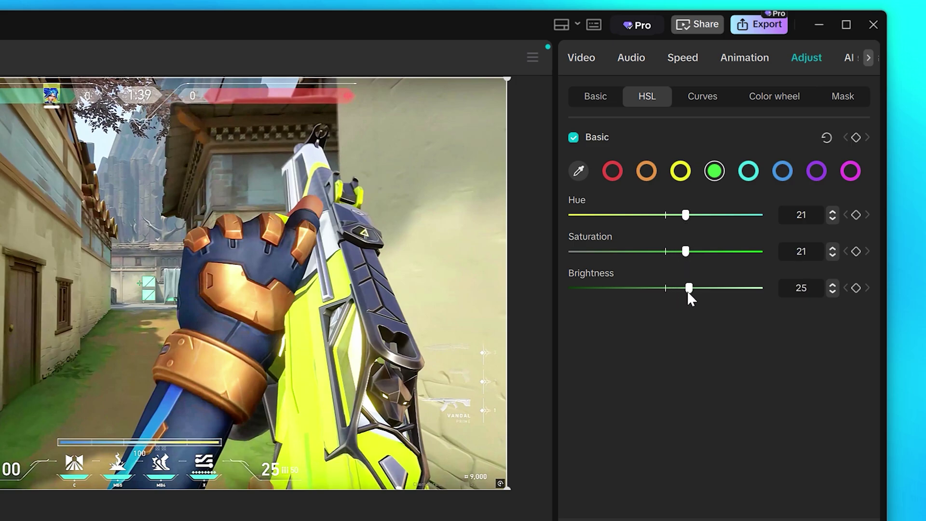